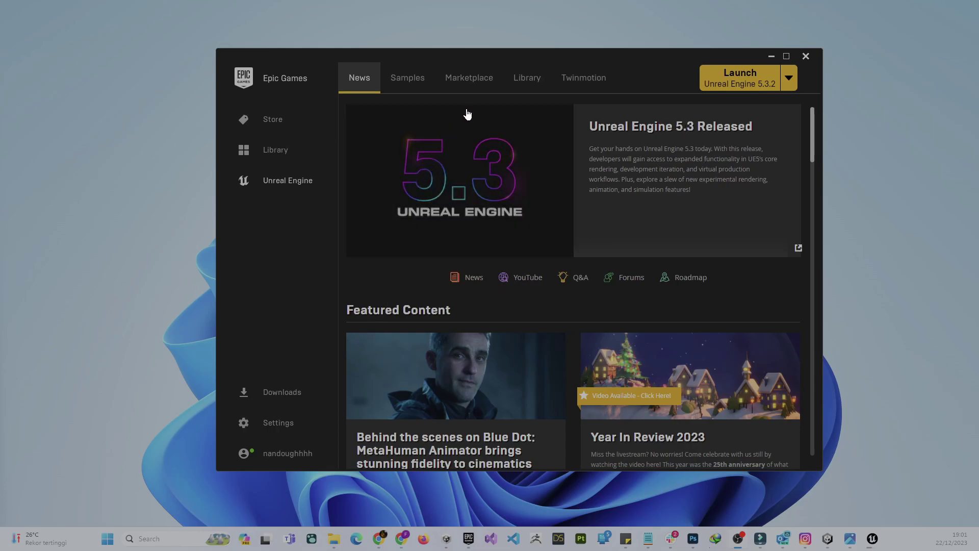
Go to the Unreal Engine Library page listing installed engine versions 5.1.1 through 5.3.2.
left_click(529, 85)
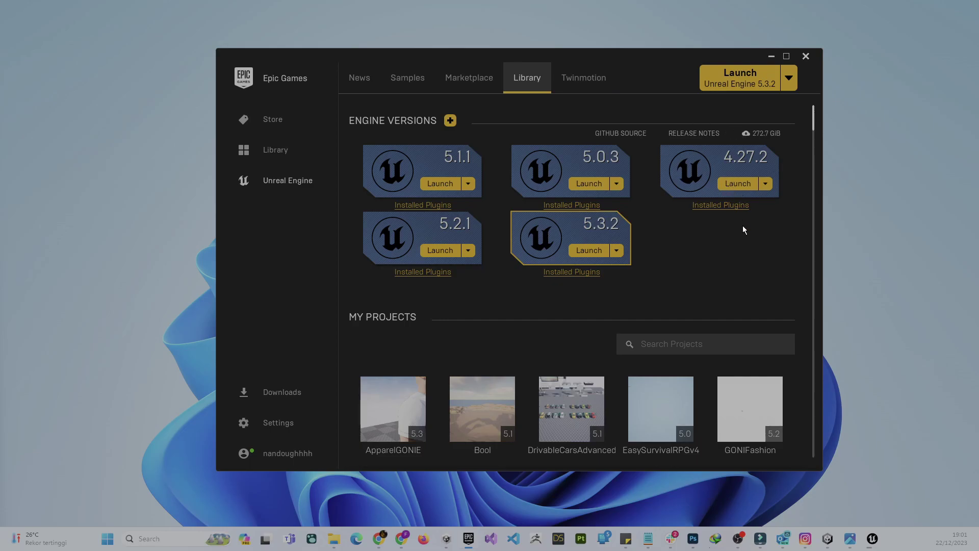
Scroll the Library down to the My Projects grid showing the ShantyTown project.
scroll(745, 240, "down", 2)
scroll(724, 224, "up", 2)
scroll(719, 214, "down", 2)
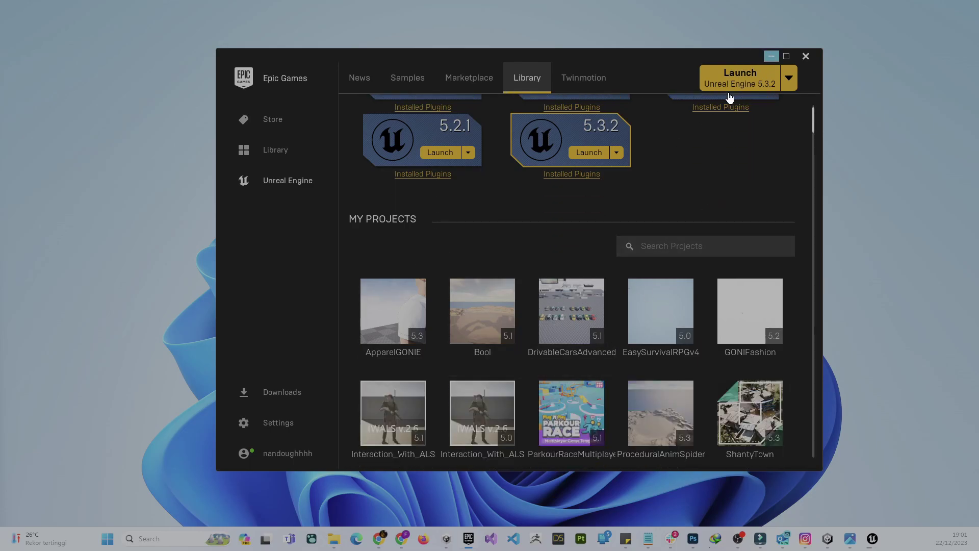
Open the Shanty Town Slums folder window, then return to the launcher's projects list.
mouse_move(334, 541)
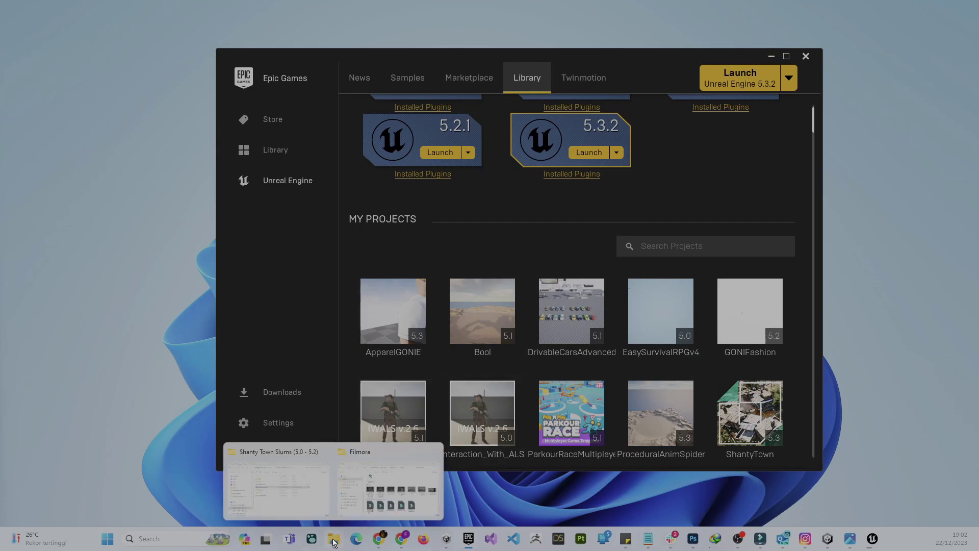
left_click(300, 490)
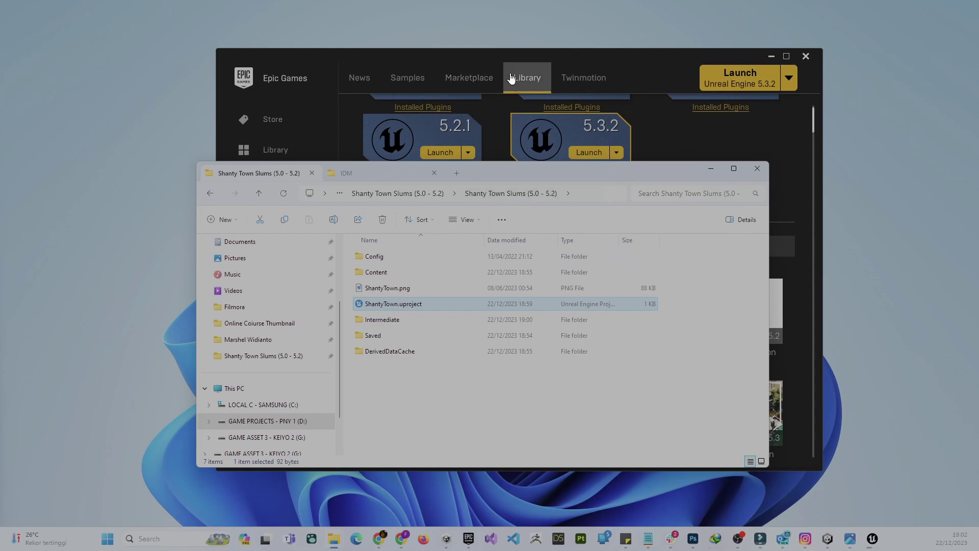
left_click(543, 60)
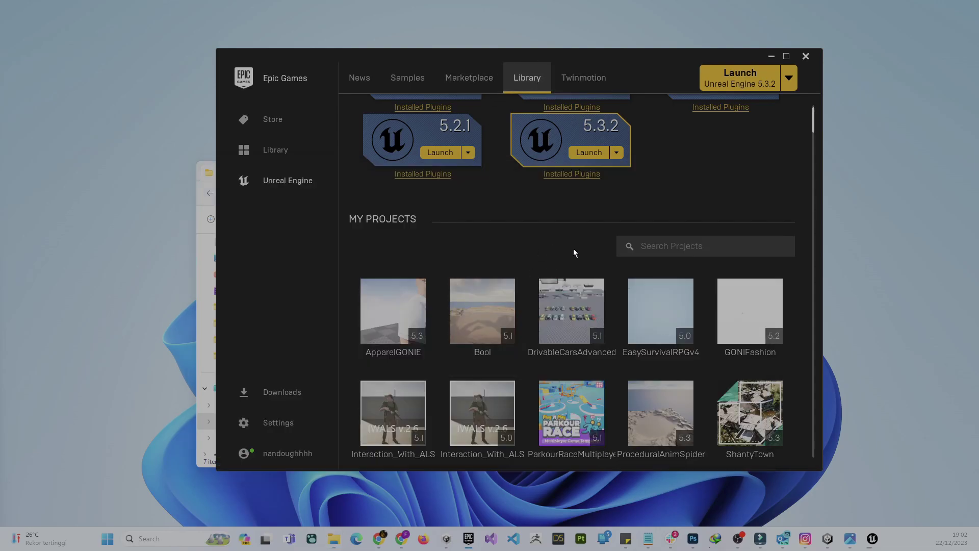
scroll(573, 250, "down", 3)
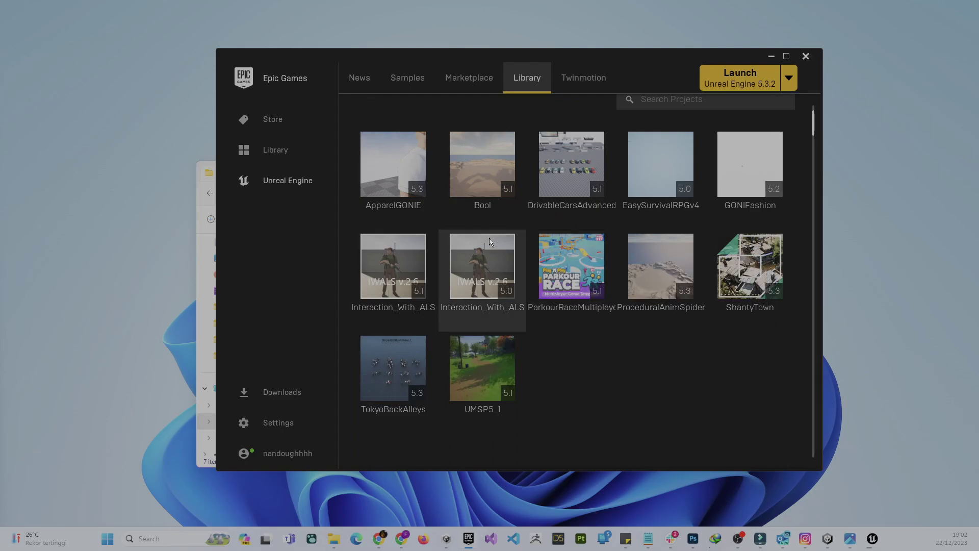
Check the Bool and ApparelGONIE project options, show ApparelGONIE in folder, and minimise the launcher.
right_click(466, 183)
left_click(448, 118)
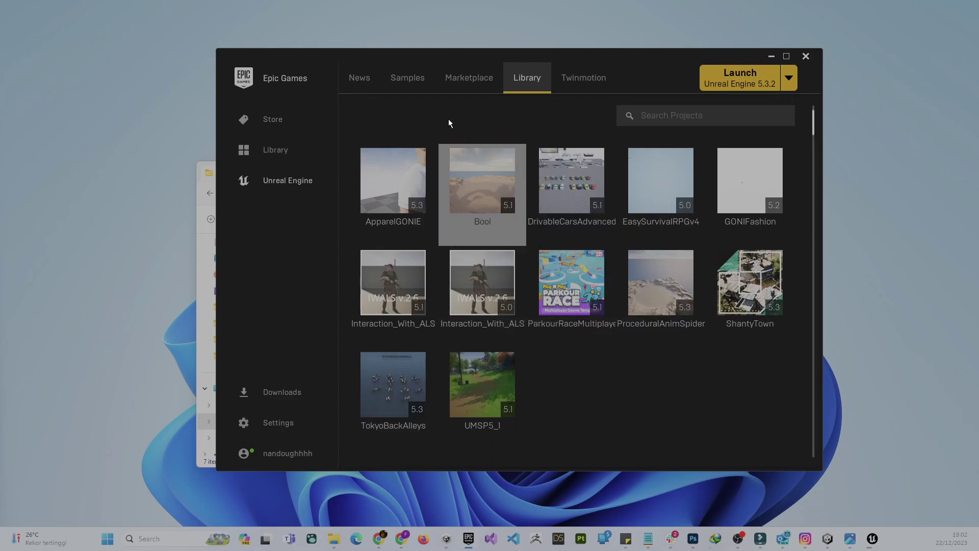
mouse_move(410, 191)
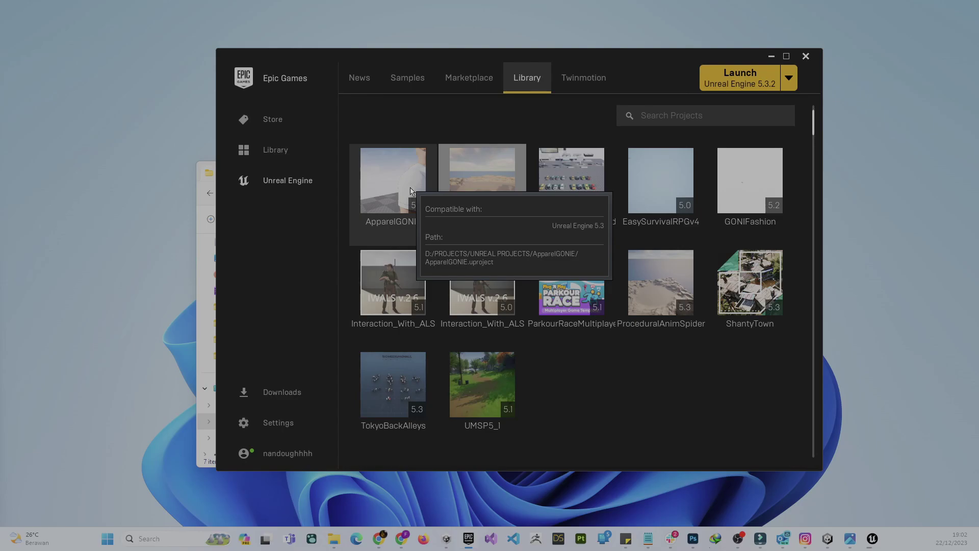
right_click(400, 181)
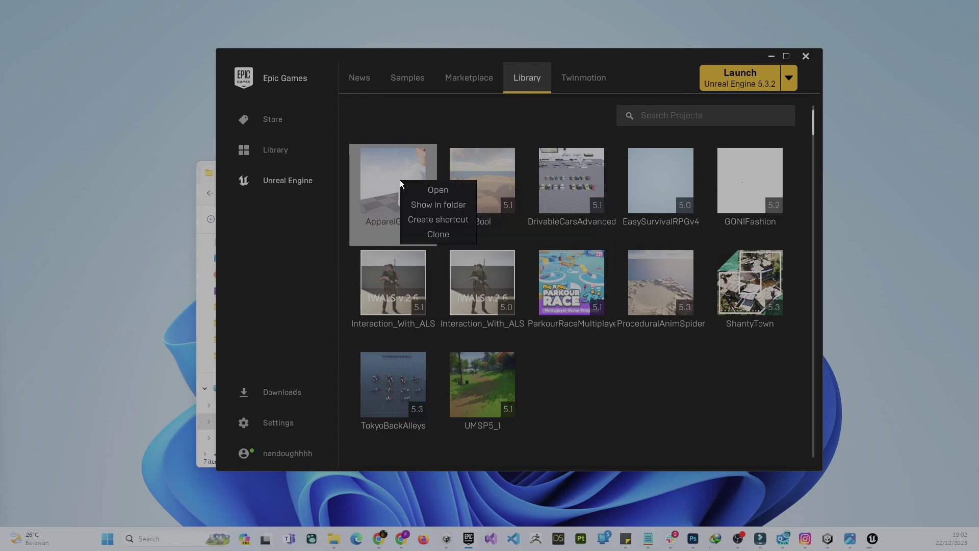
left_click(443, 205)
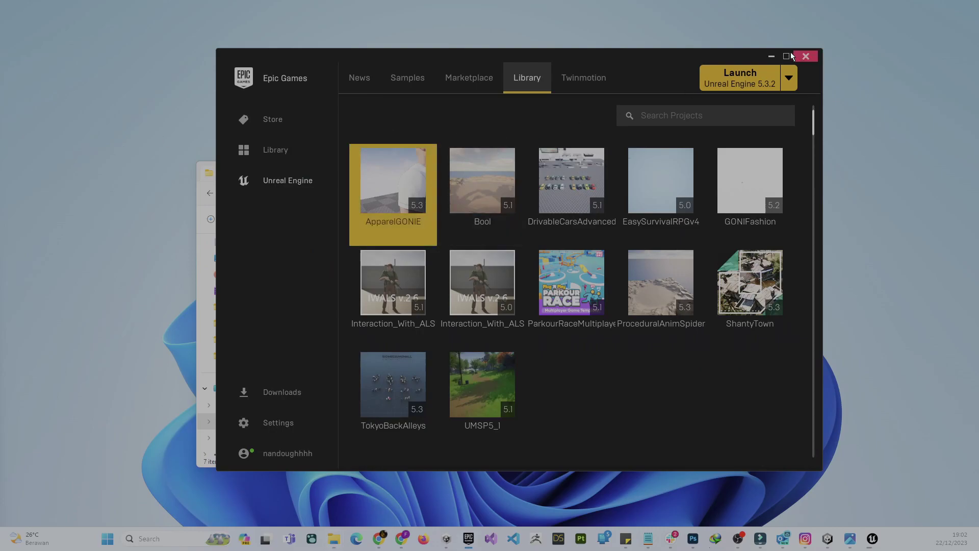
left_click(771, 56)
Open Switch Unreal Engine version for ShantyTown.uproject and centre the version dialog.
left_click(397, 389)
left_click(391, 306)
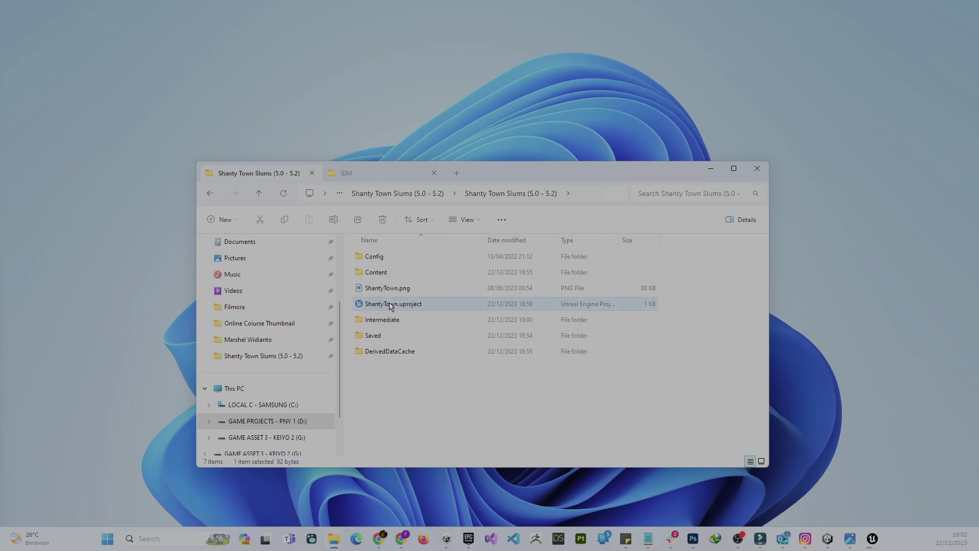
right_click(391, 306)
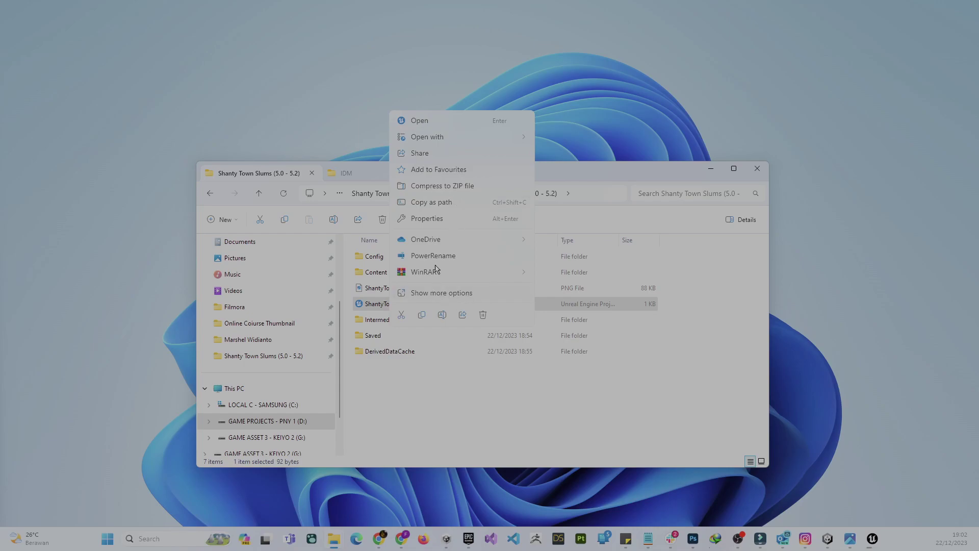
left_click(448, 294)
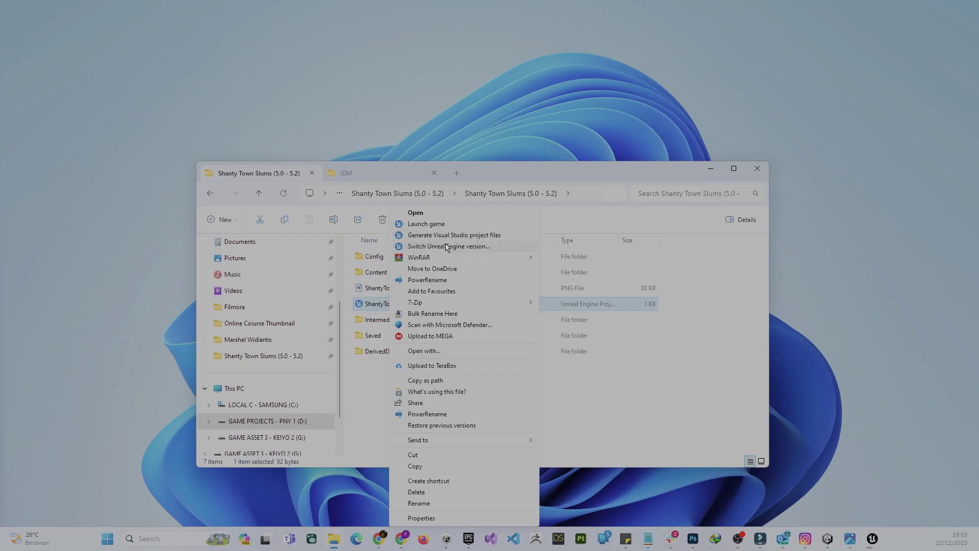
left_click(493, 250)
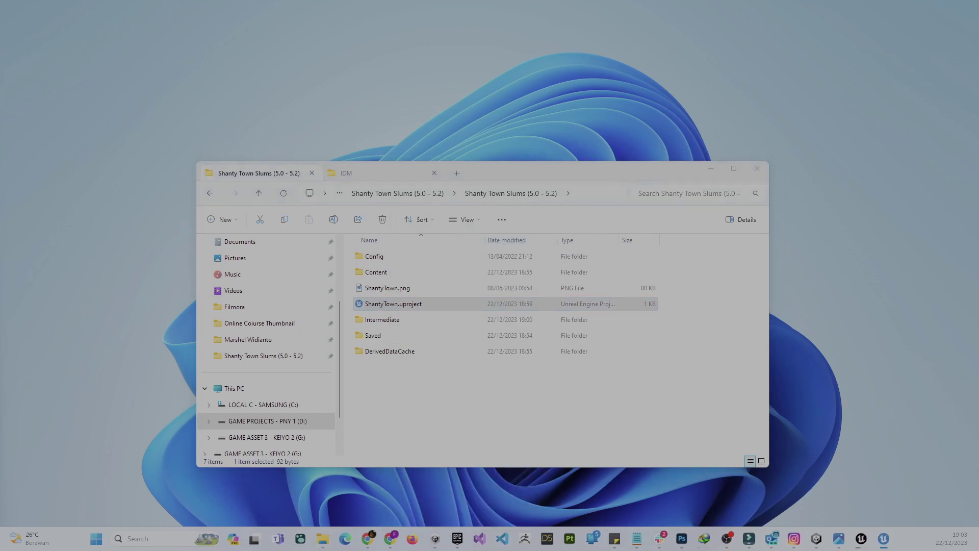
left_click_drag(58, 267, 405, 236)
Keep 5.3 selected in the engine version dropdown and confirm with OK.
left_click(375, 257)
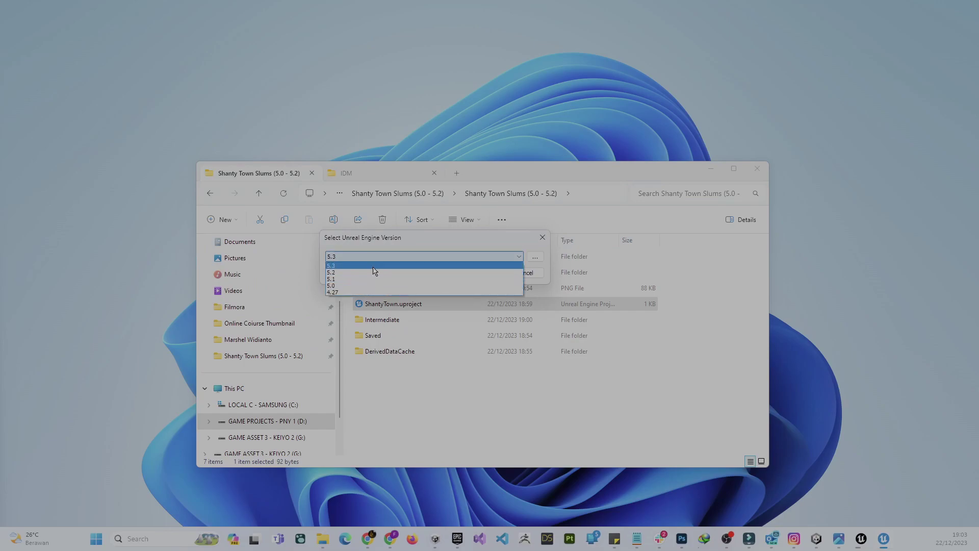
left_click(380, 265)
left_click(391, 256)
left_click(362, 270)
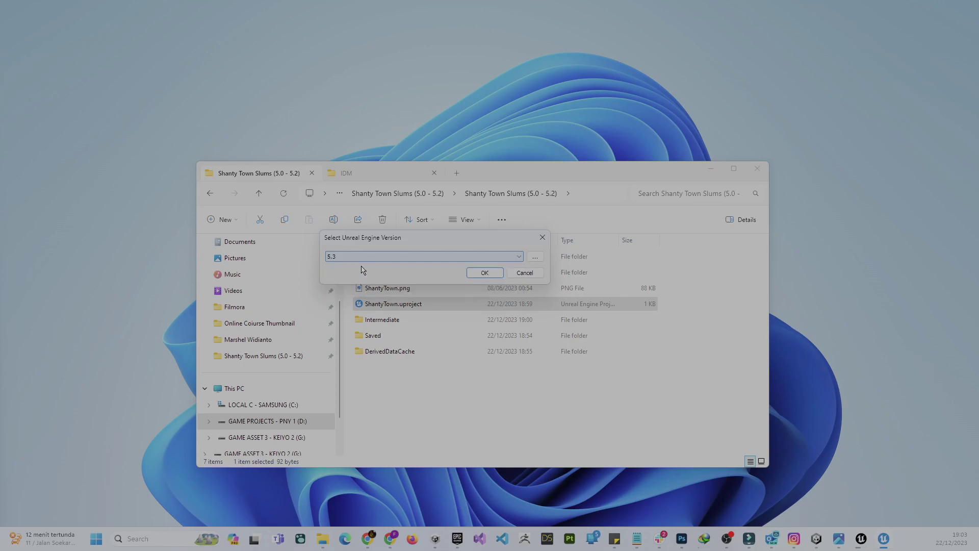
left_click(384, 259)
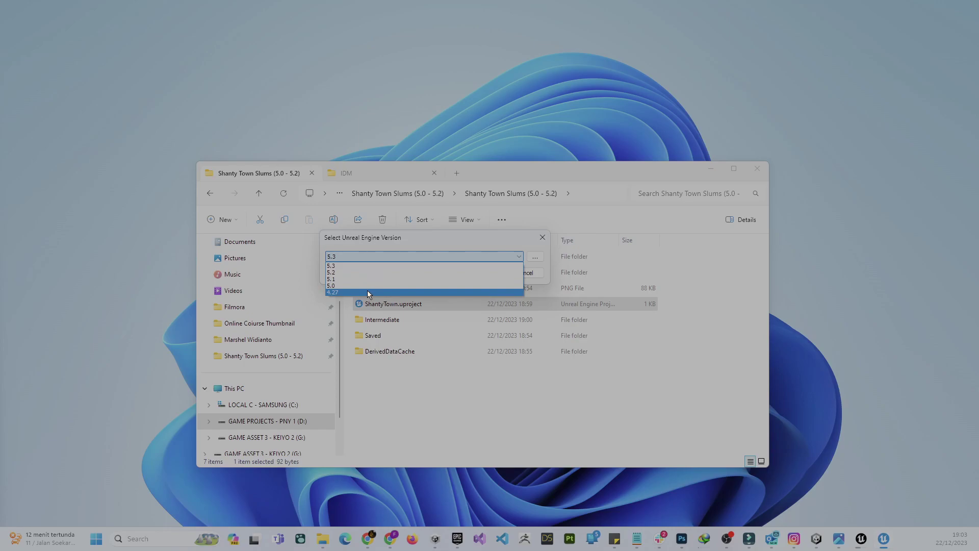
left_click(360, 241)
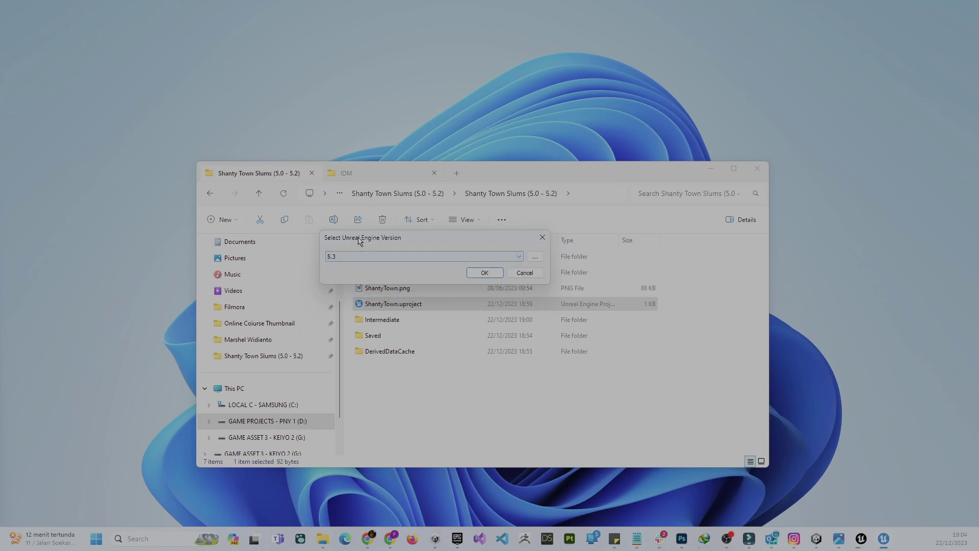
left_click(391, 259)
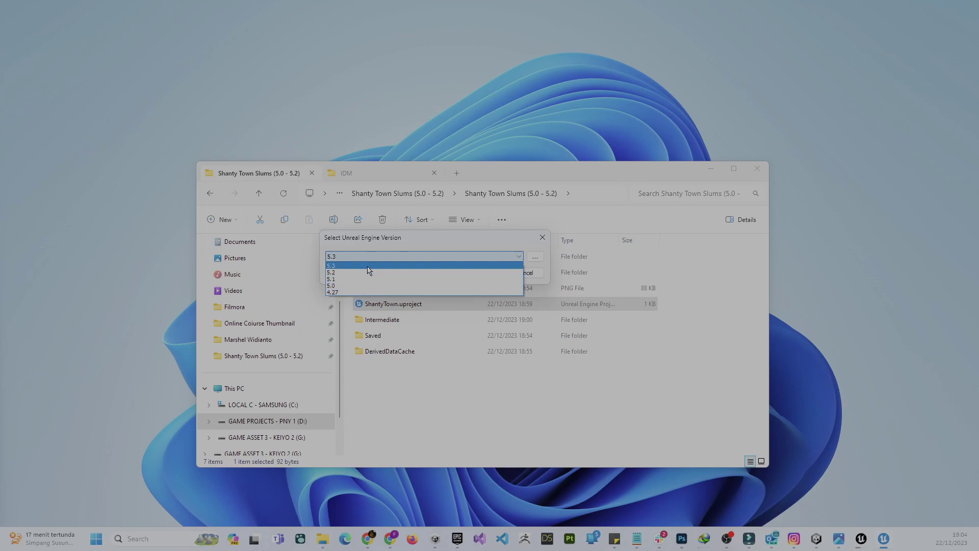
left_click(378, 241)
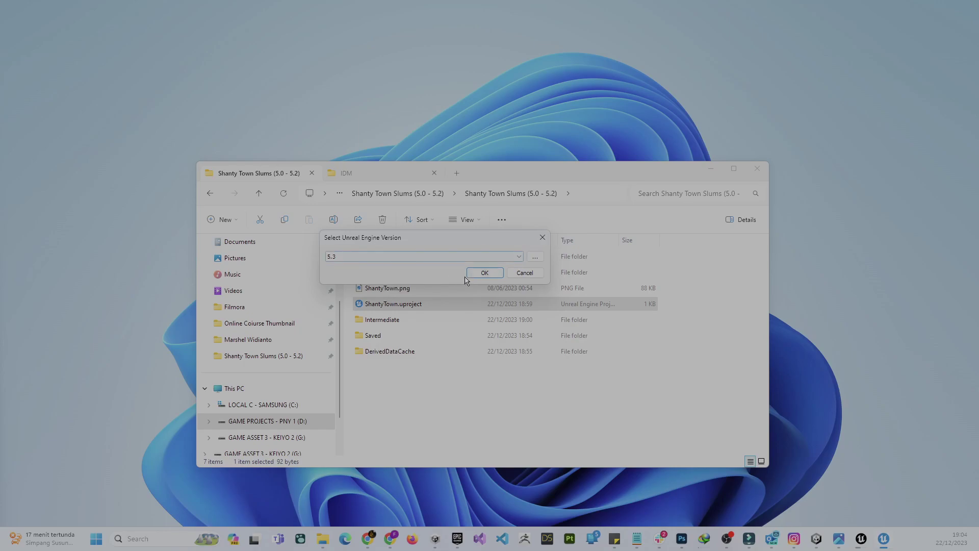
left_click(485, 274)
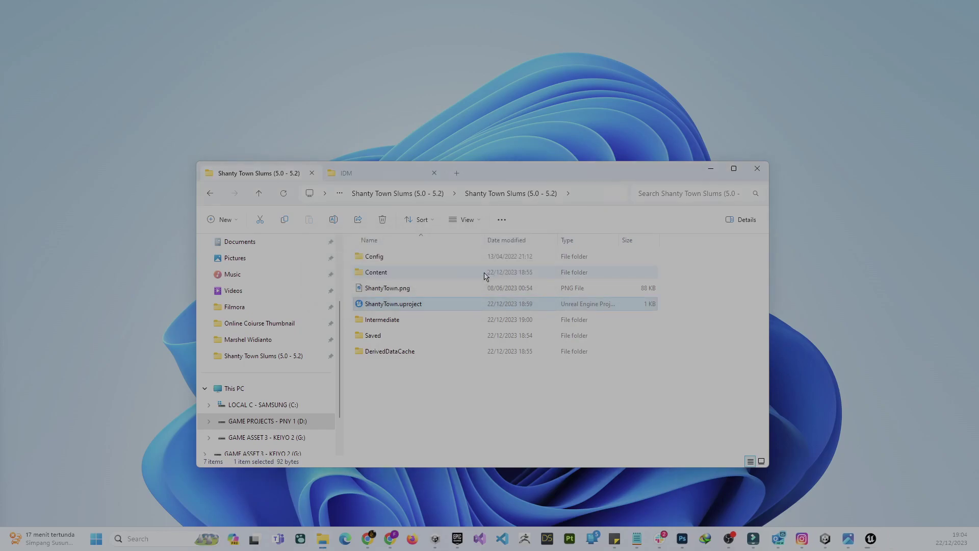
Reopen the Switch Unreal Engine version dialog for ShantyTown.uproject.
right_click(391, 305)
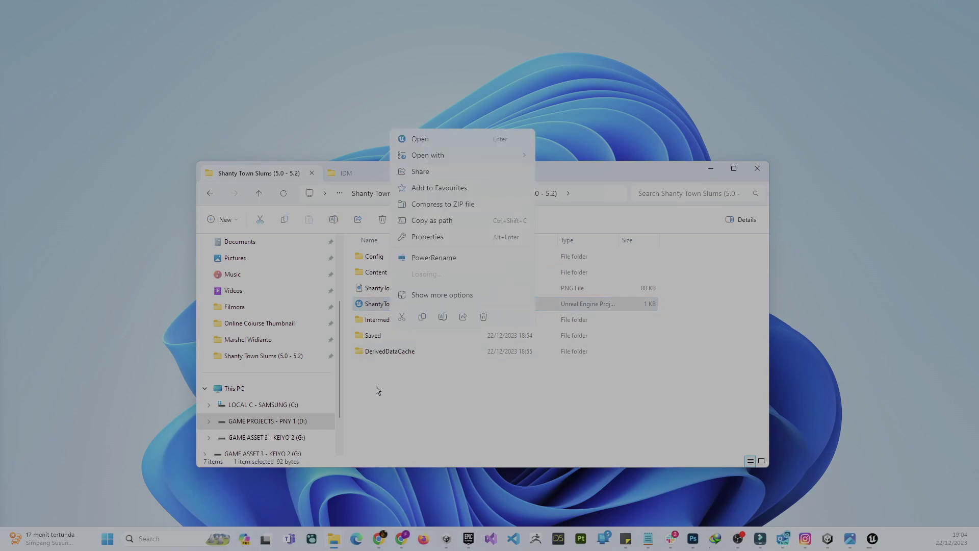
left_click(390, 305)
right_click(390, 307)
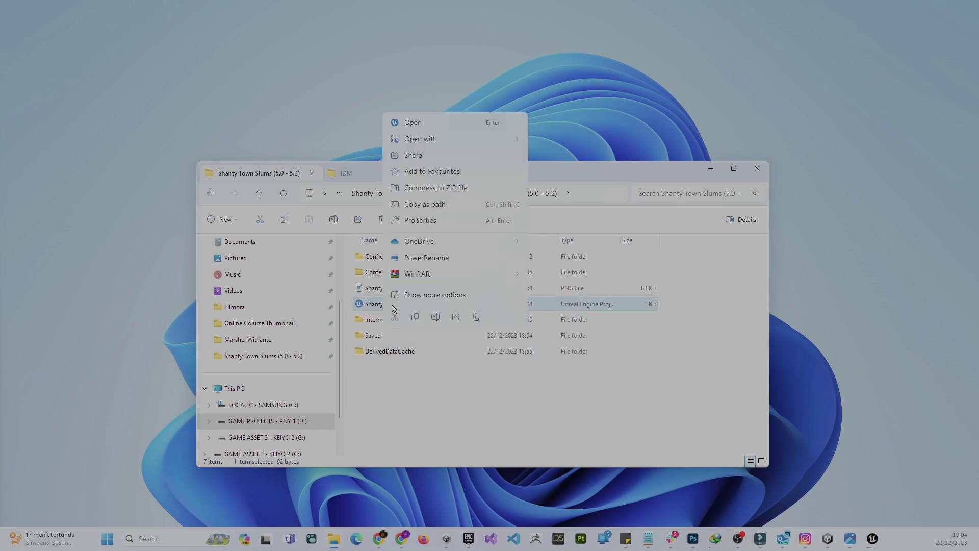
left_click(418, 298)
right_click(418, 298)
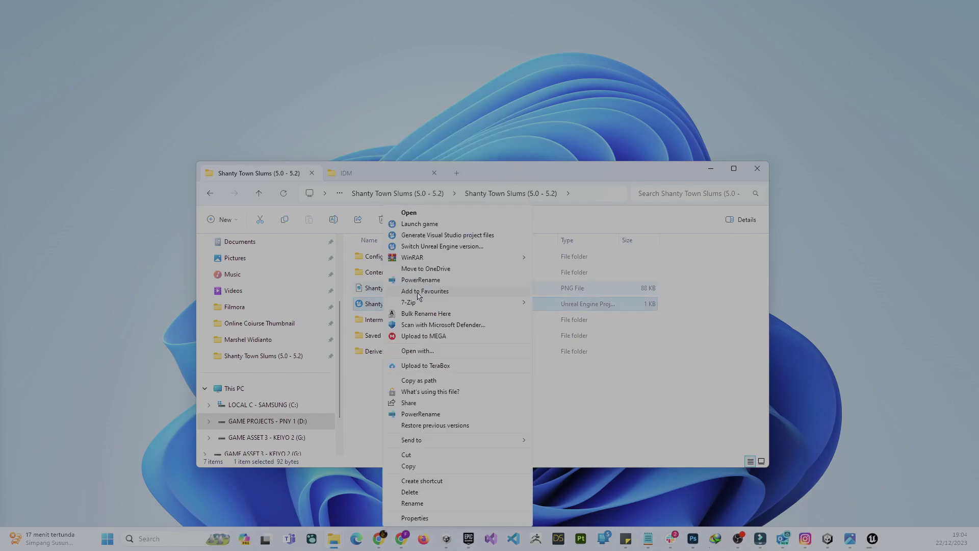
left_click(431, 253)
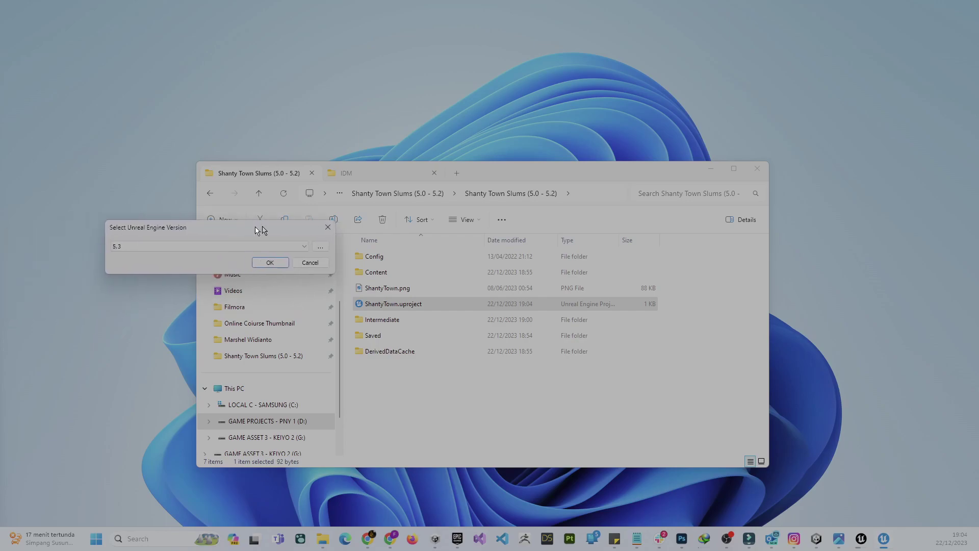
Select engine version 5.3 and confirm the association.
left_click(258, 248)
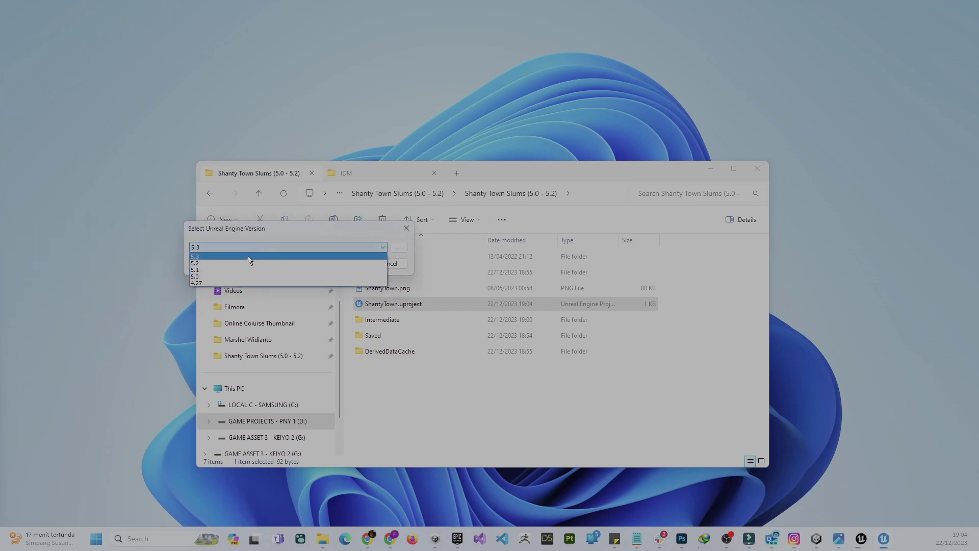
left_click(248, 256)
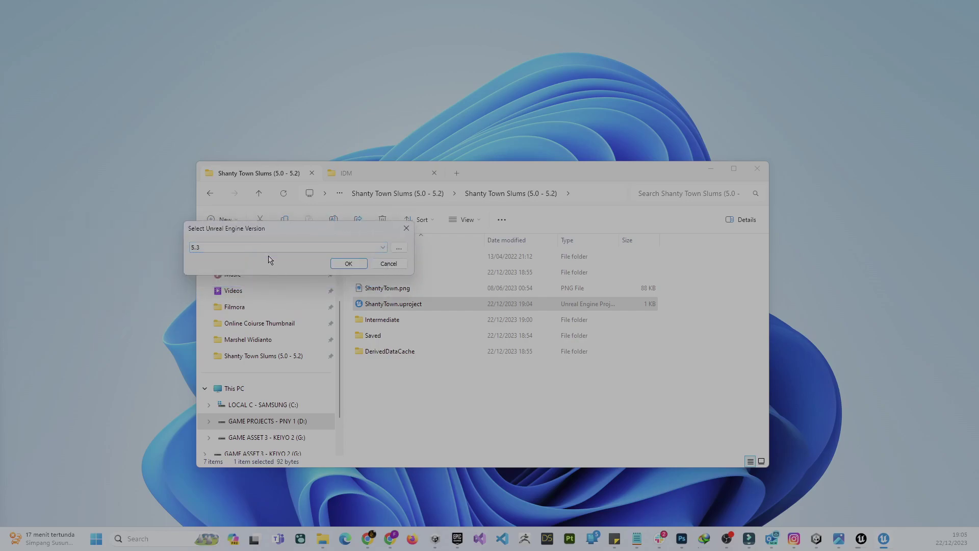
left_click(349, 264)
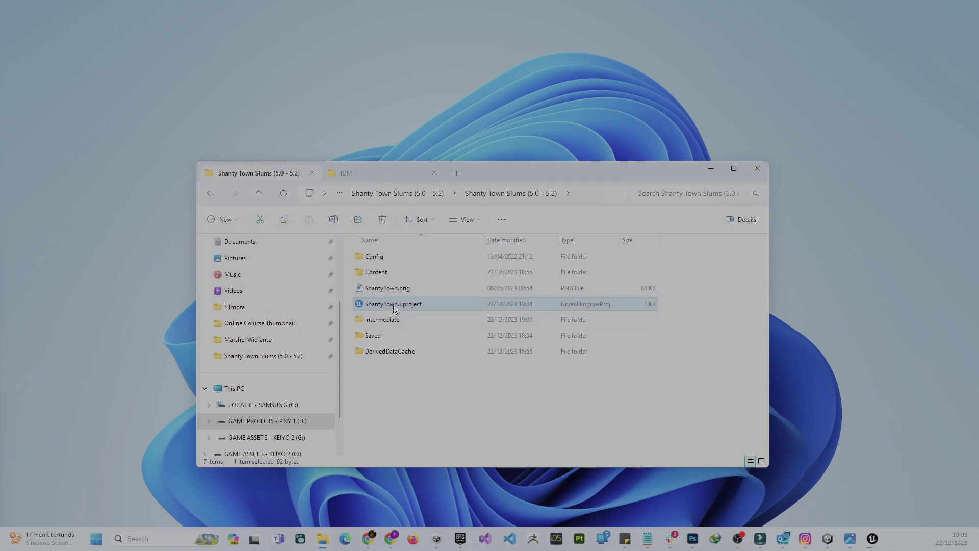